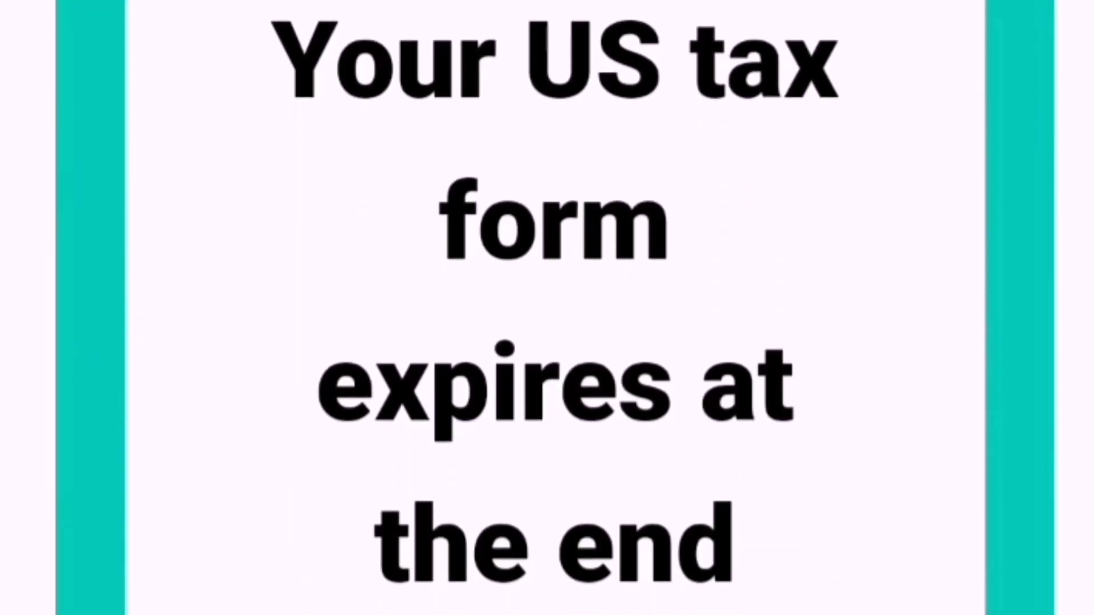
# - Read the notice about refreshing the US tax form that expires at the end of 2024
pyautogui.scroll(-8, 547, 307)
pyautogui.scroll(-3, 547, 308)
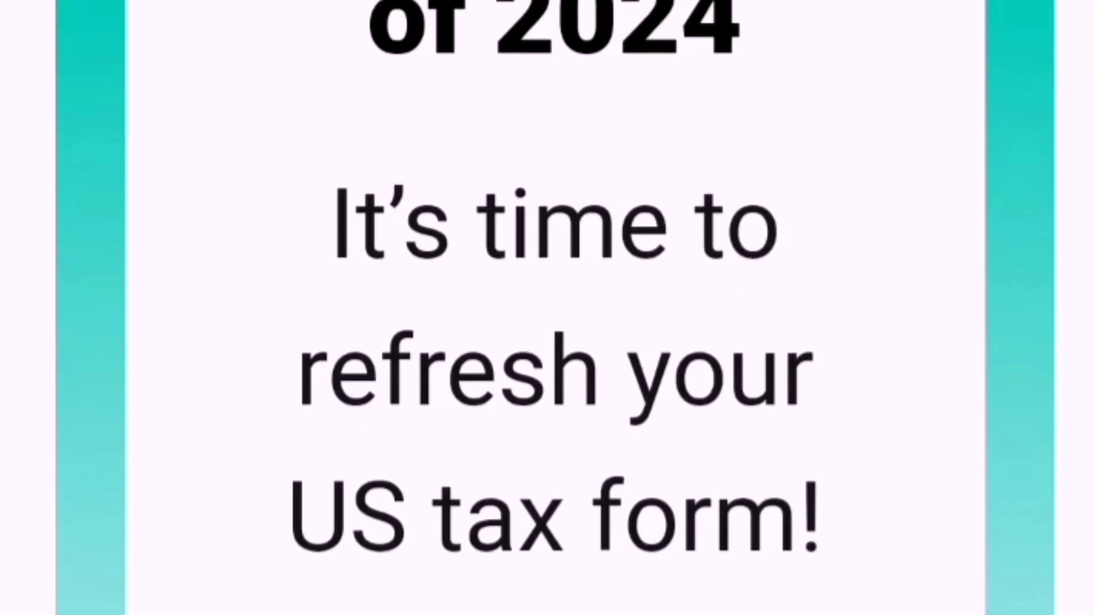
pyautogui.scroll(-3, 547, 307)
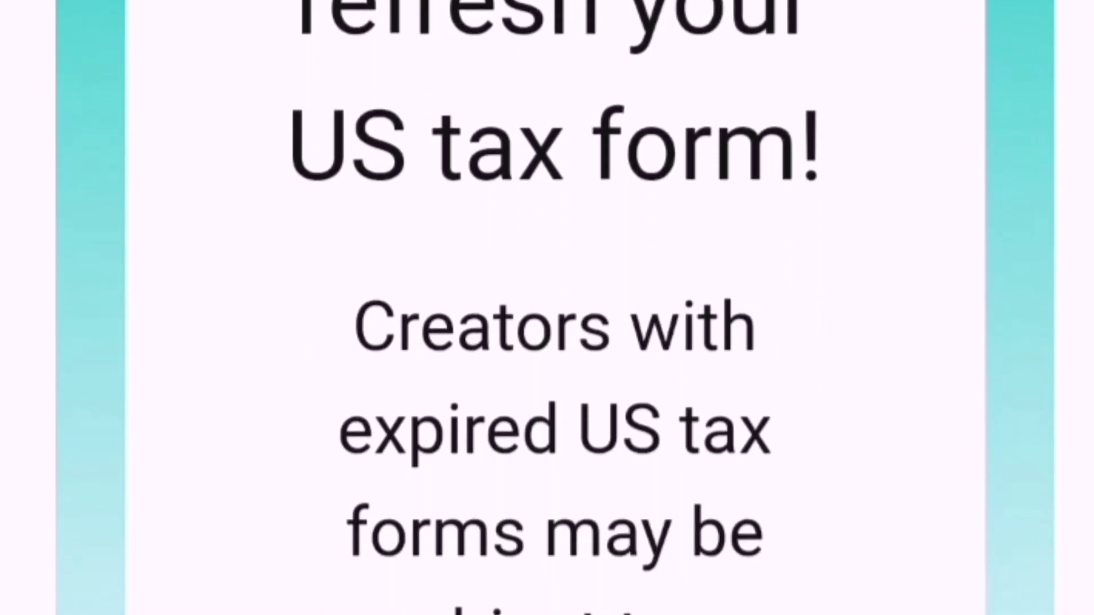
pyautogui.scroll(-5, 547, 307)
pyautogui.scroll(-7, 547, 308)
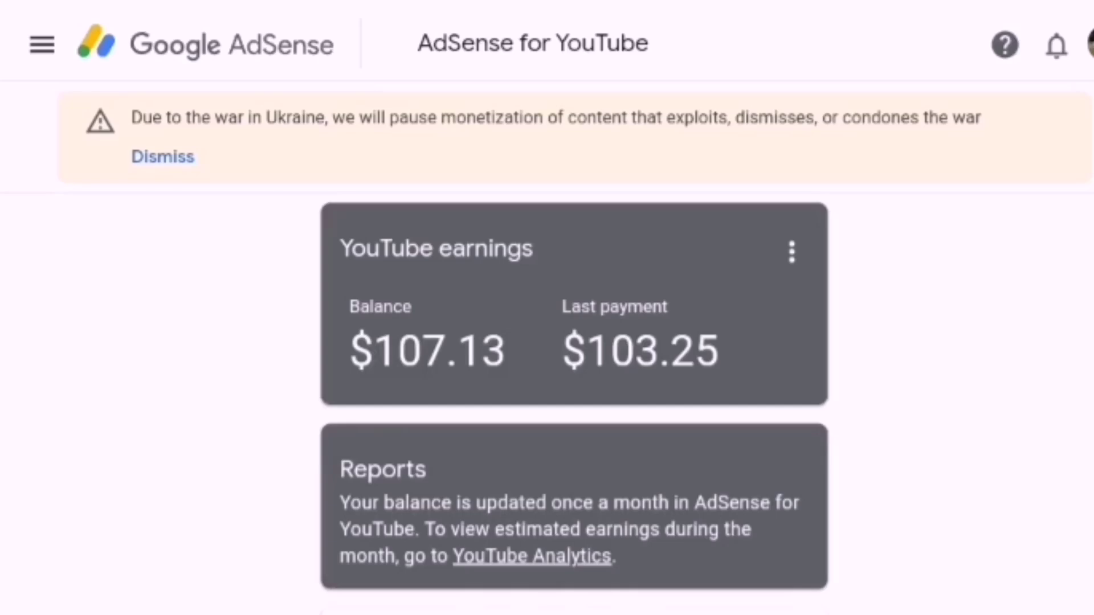
# - Go to the AdSense payments info and open the payment account's settings
pyautogui.click(42, 44)
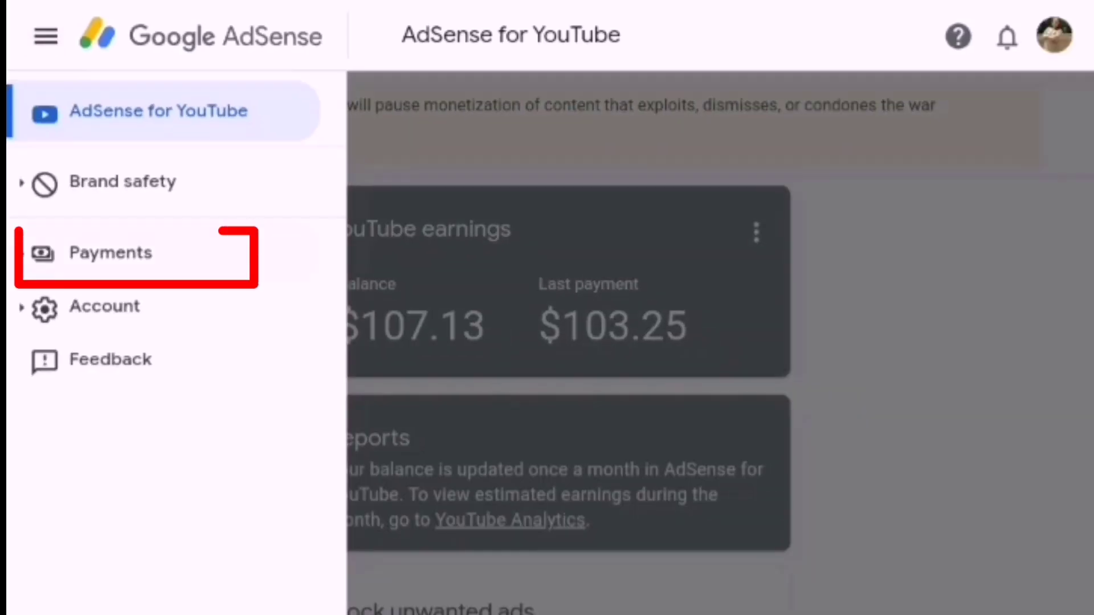
pyautogui.click(110, 252)
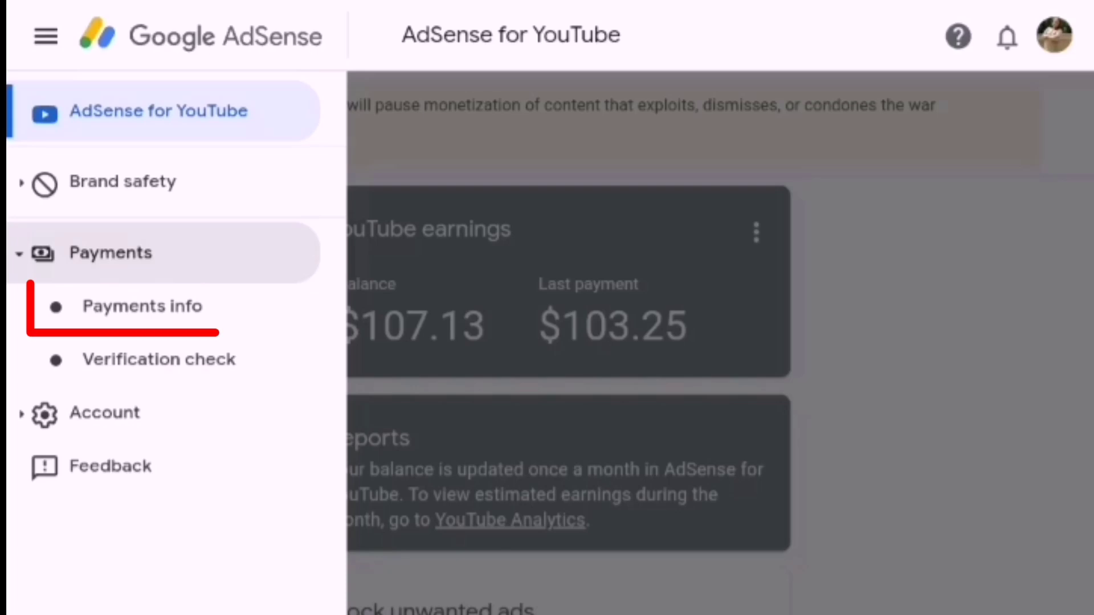
pyautogui.click(142, 306)
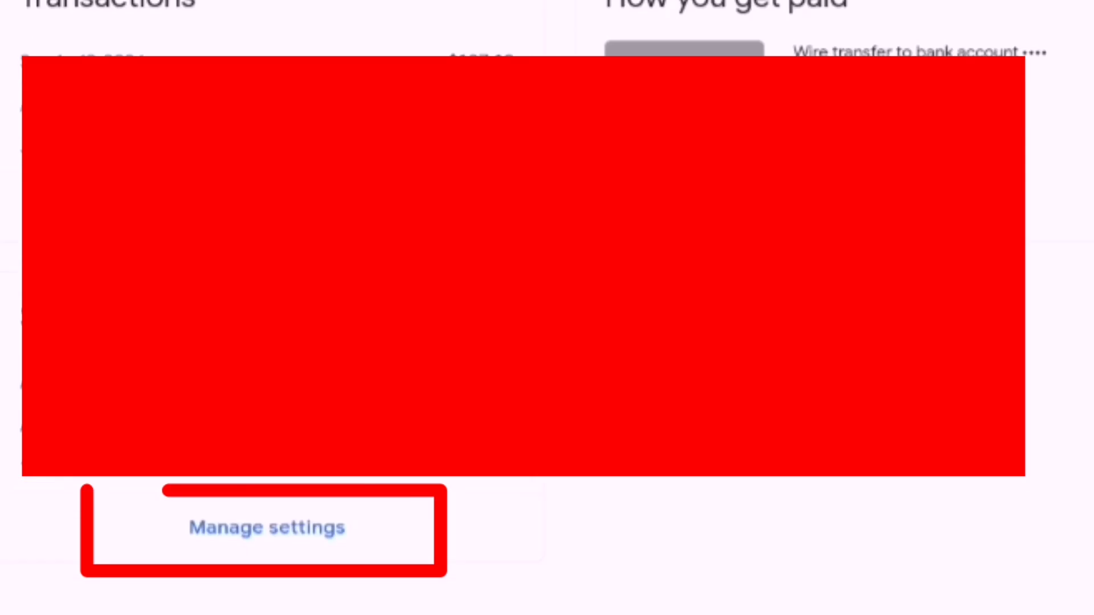
pyautogui.click(258, 545)
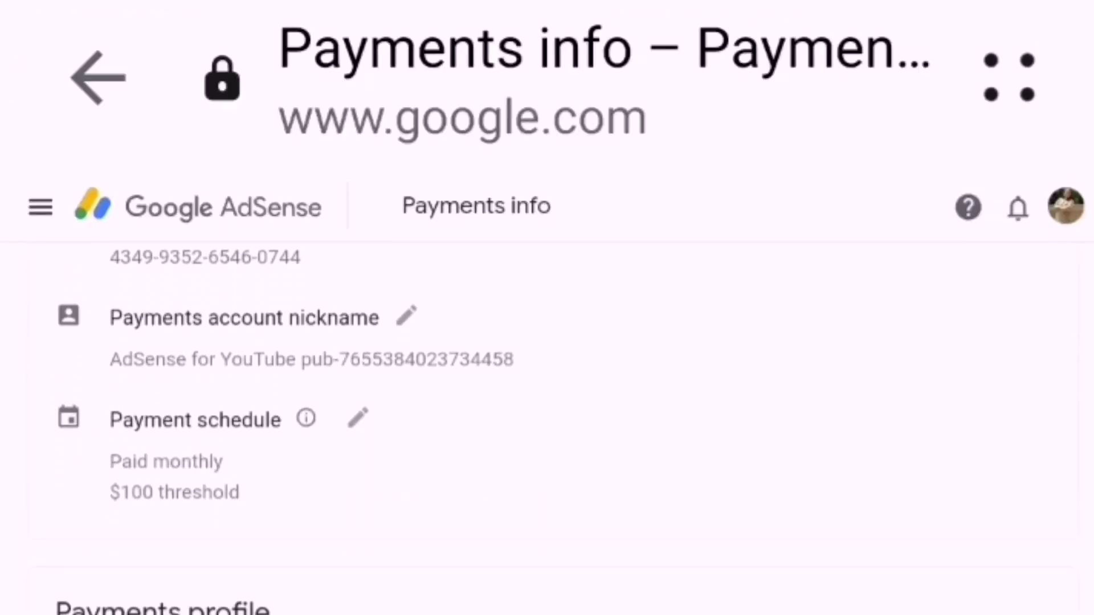
# - Open the tax info from the payments profile and start a new United States tax form
pyautogui.scroll(-10, 547, 342)
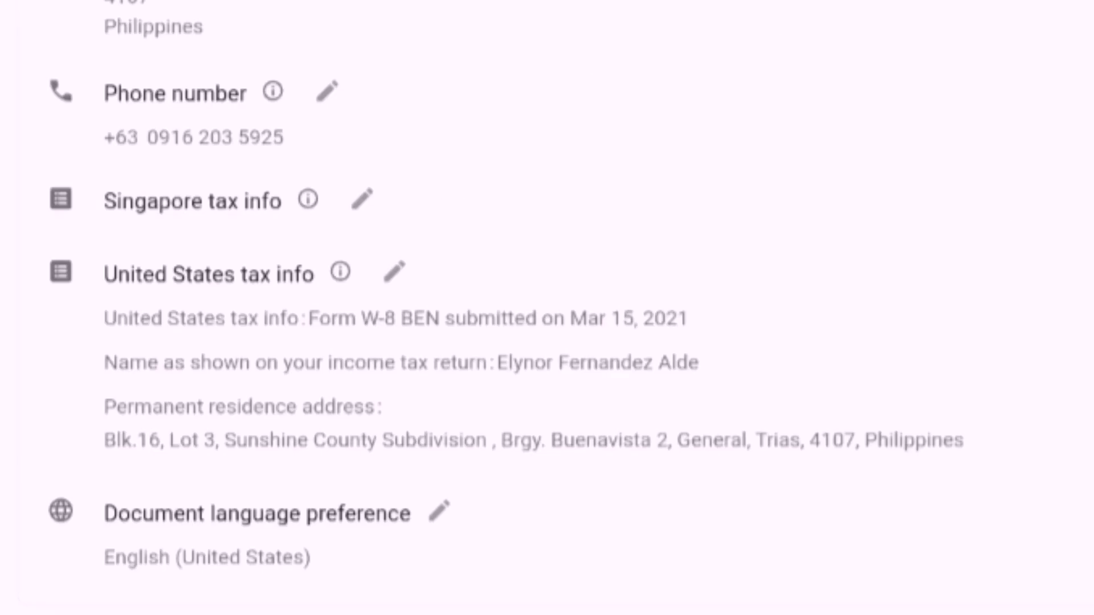
pyautogui.click(326, 91)
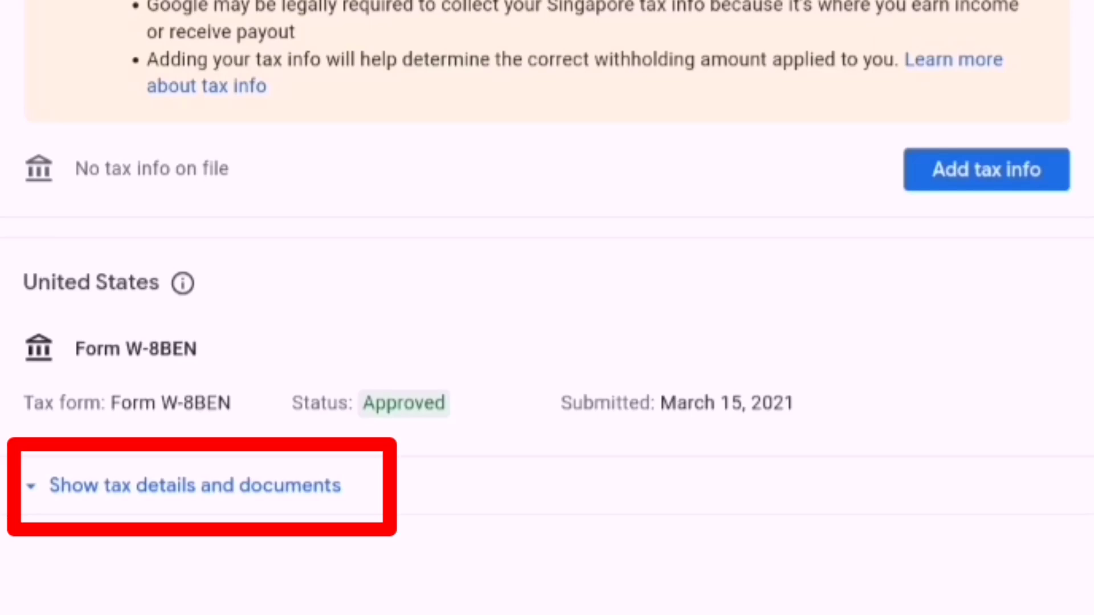
pyautogui.click(986, 169)
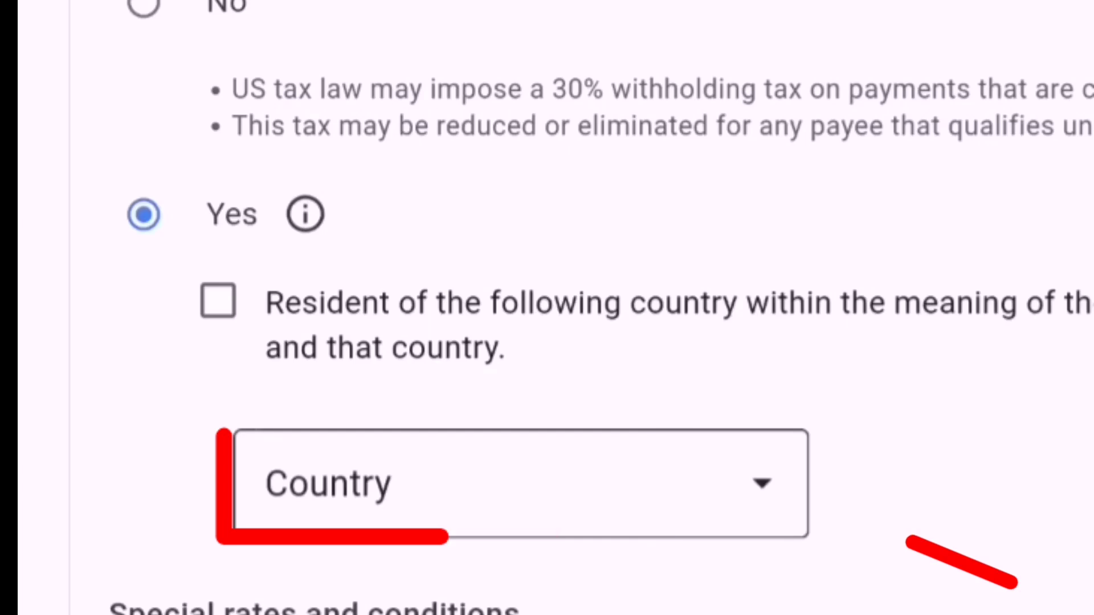
# - Set the tax treaty country of residence to Philippines
pyautogui.click(521, 484)
pyautogui.scroll(-20, 455, 214)
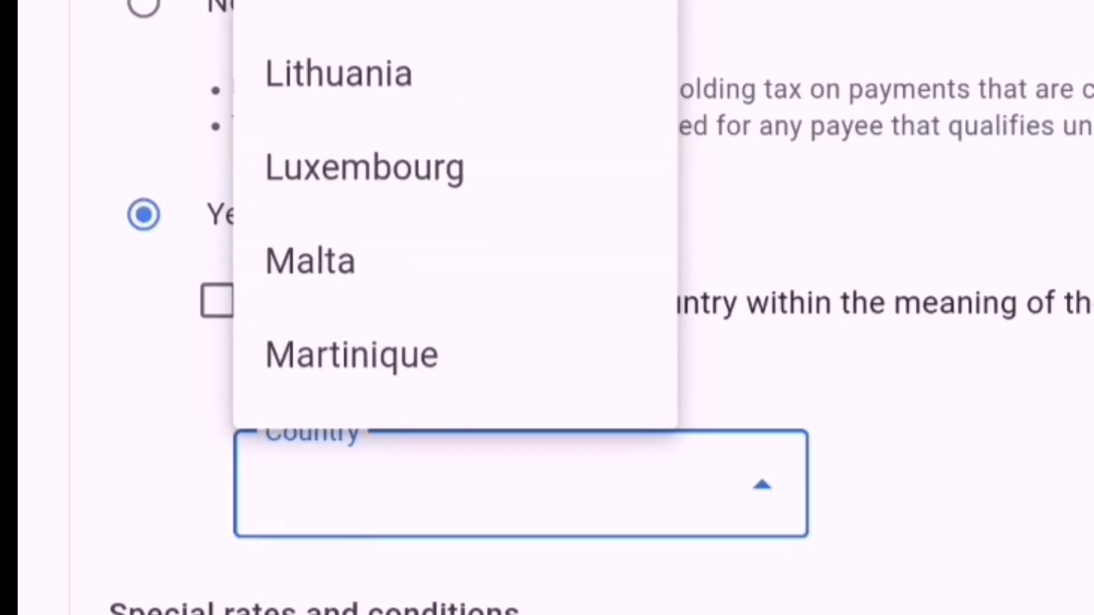
pyautogui.scroll(15, 455, 213)
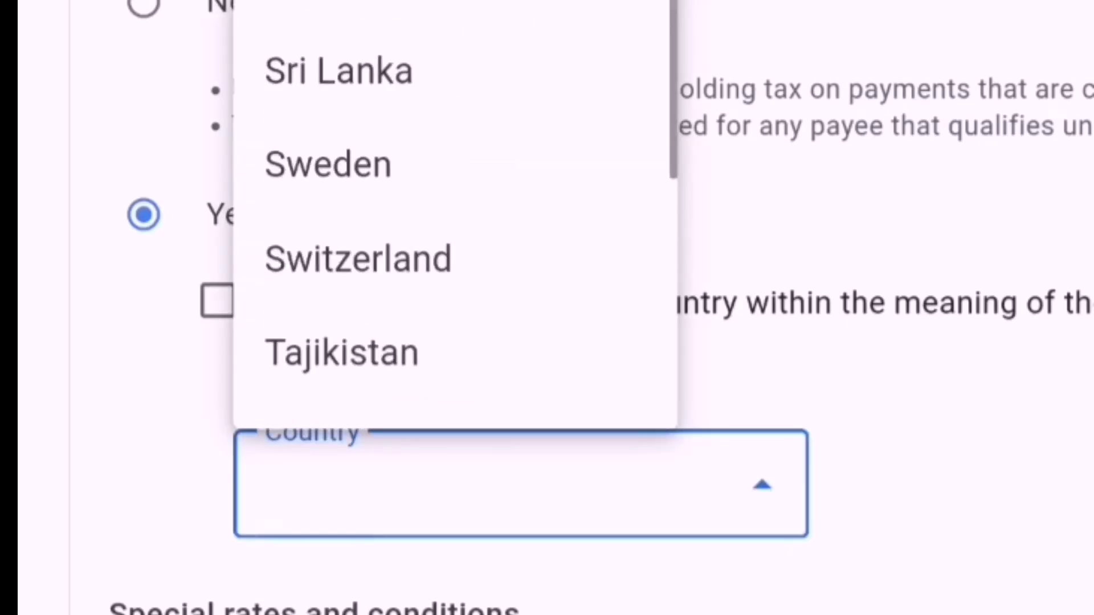
pyautogui.scroll(-1, 455, 214)
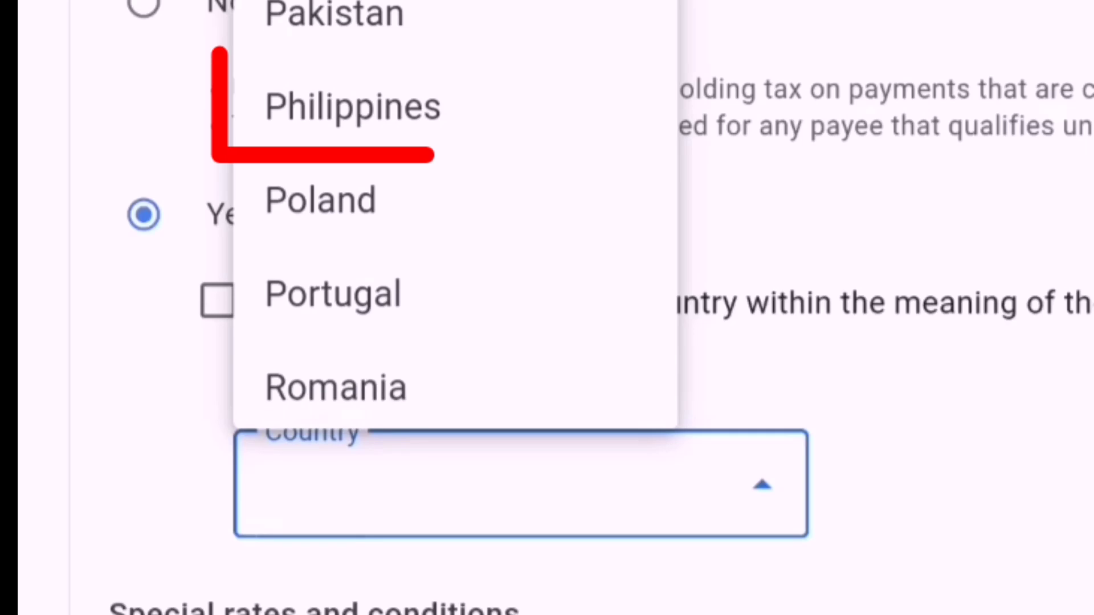
pyautogui.click(399, 105)
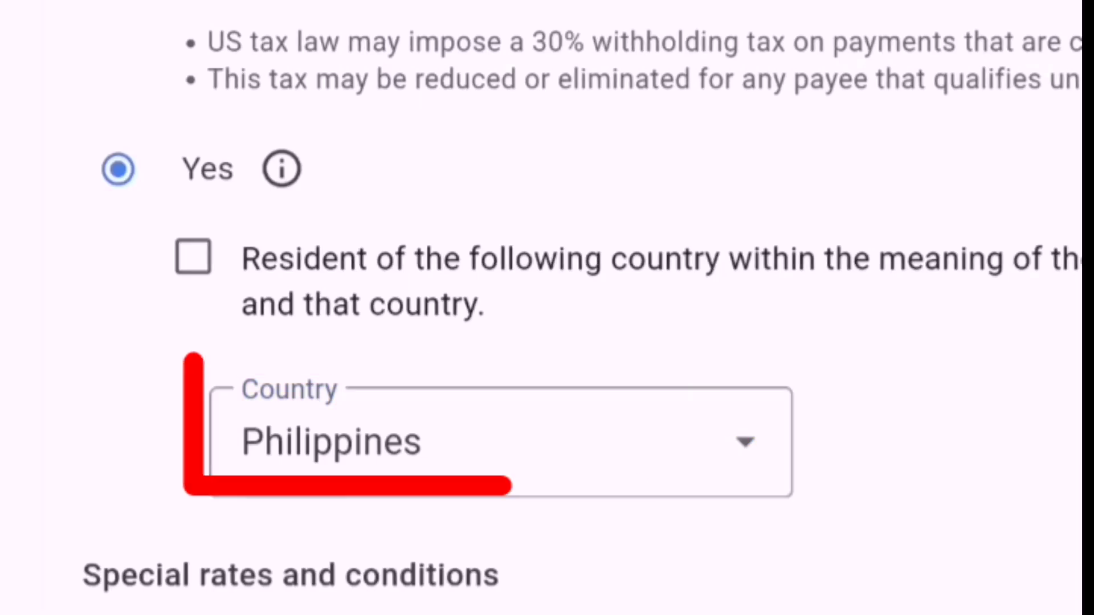
# - Claim special rates for Other Copyright Royalties, Services or other business income, and Motion Picture and TV Royalties
pyautogui.scroll(-2, 547, 307)
pyautogui.scroll(-5, 547, 307)
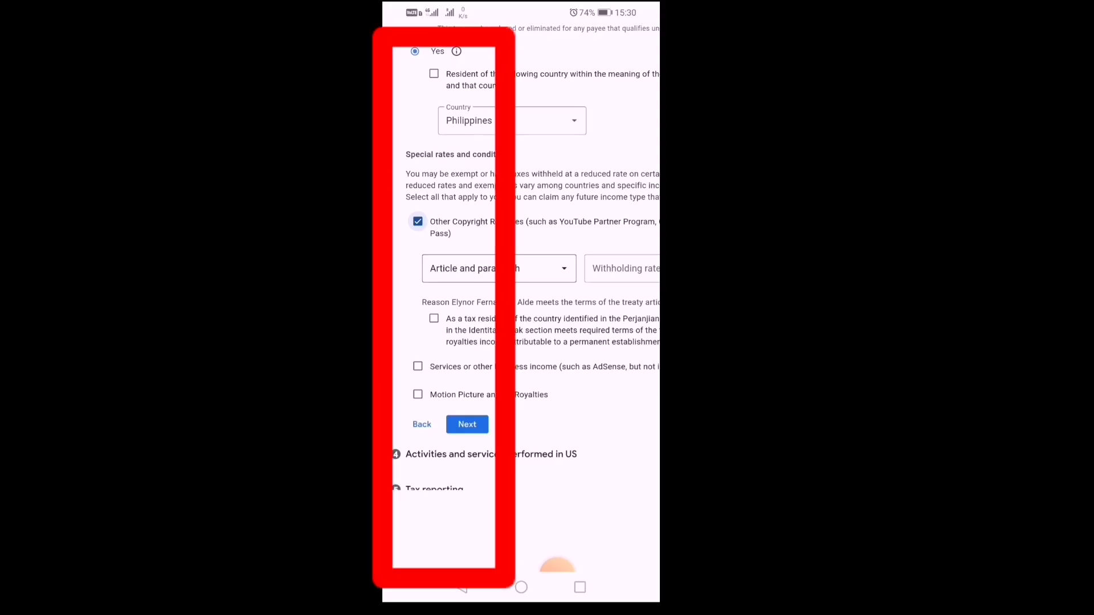
pyautogui.click(418, 366)
pyautogui.scroll(-3, 532, 257)
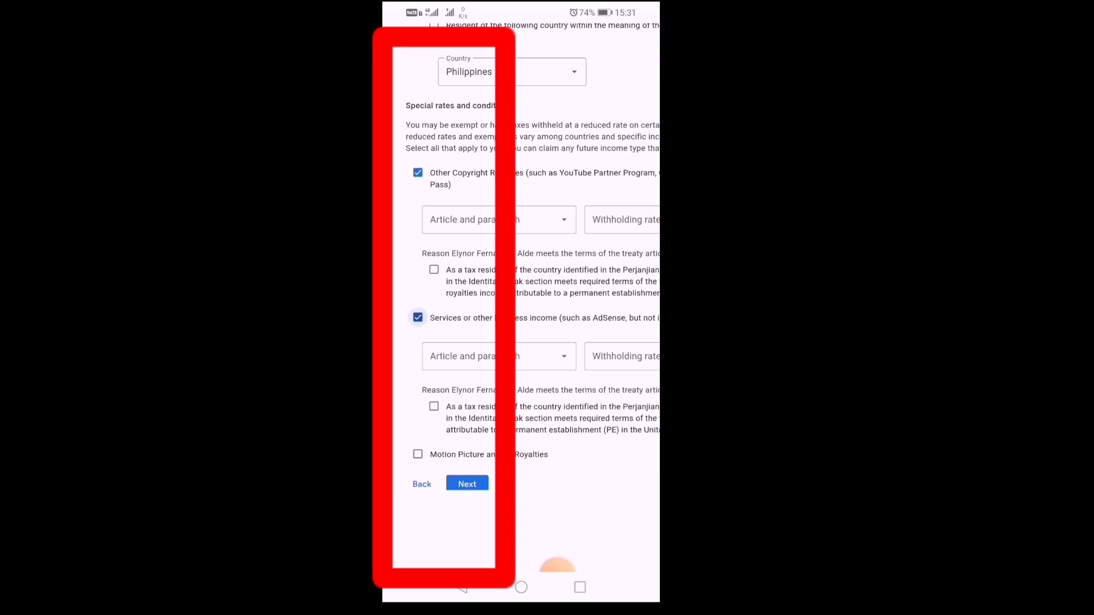
pyautogui.click(418, 405)
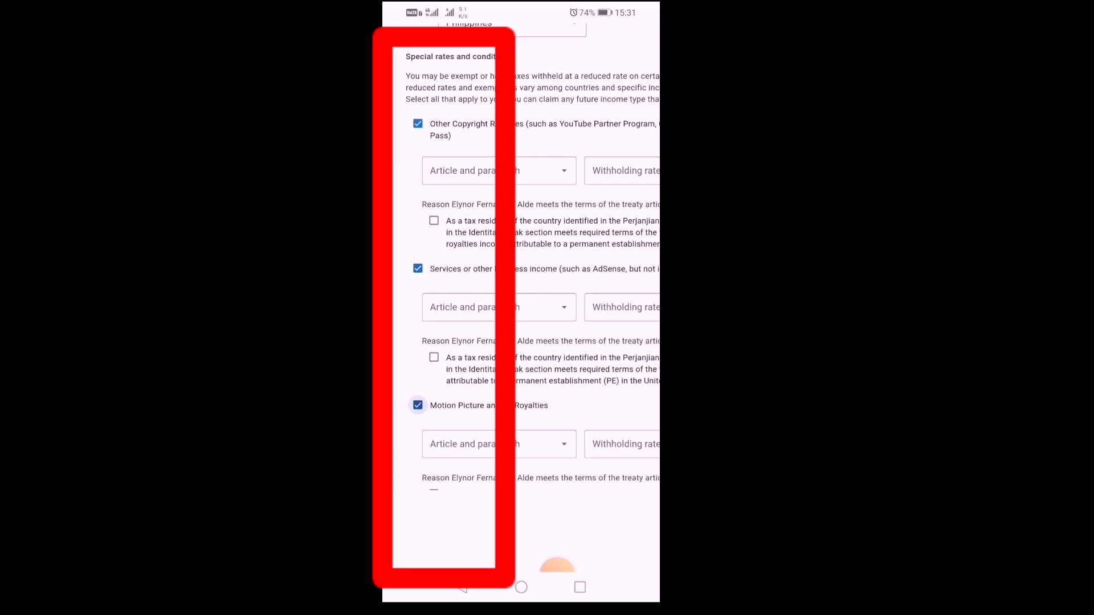
# - Declare residency in the selected country within the meaning of its income tax treaty with the US
pyautogui.scroll(3, 533, 256)
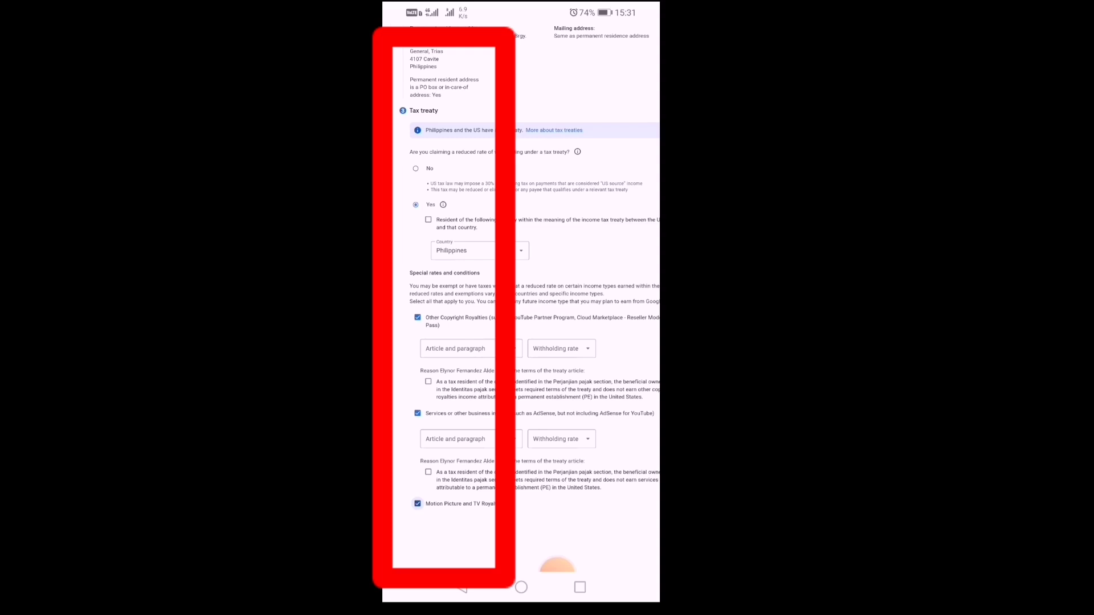
pyautogui.scroll(-2, 520, 284)
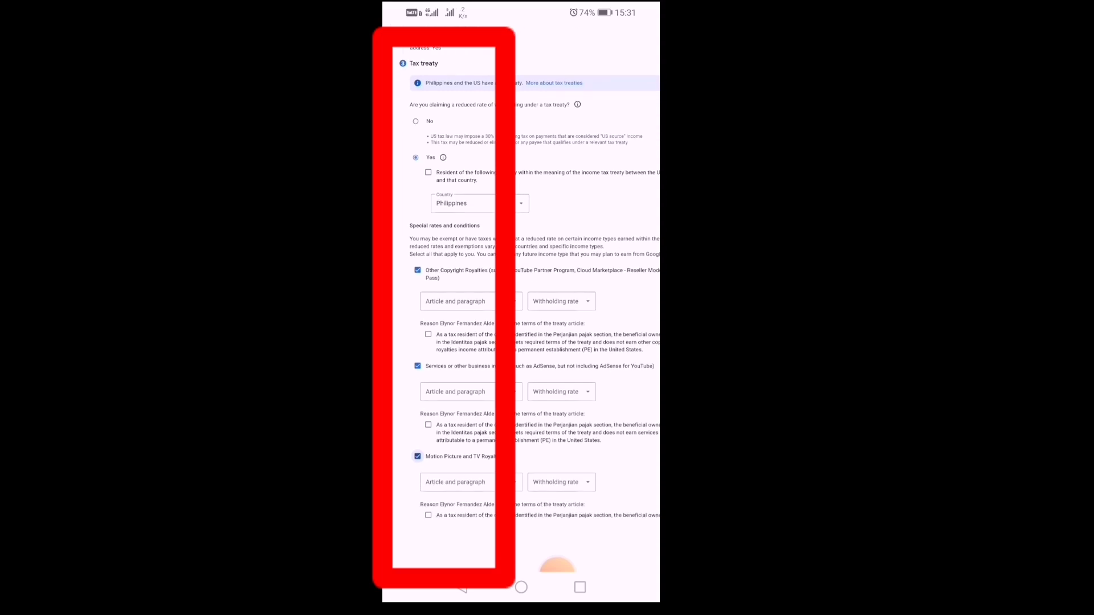
pyautogui.scroll(2, 521, 341)
pyautogui.scroll(-2, 521, 342)
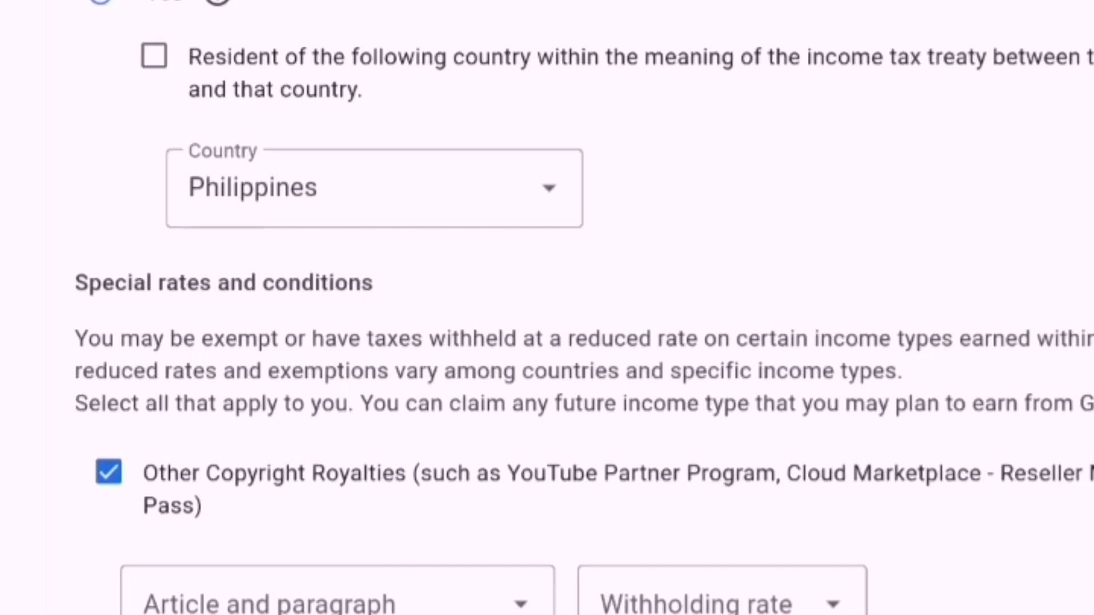
pyautogui.click(154, 55)
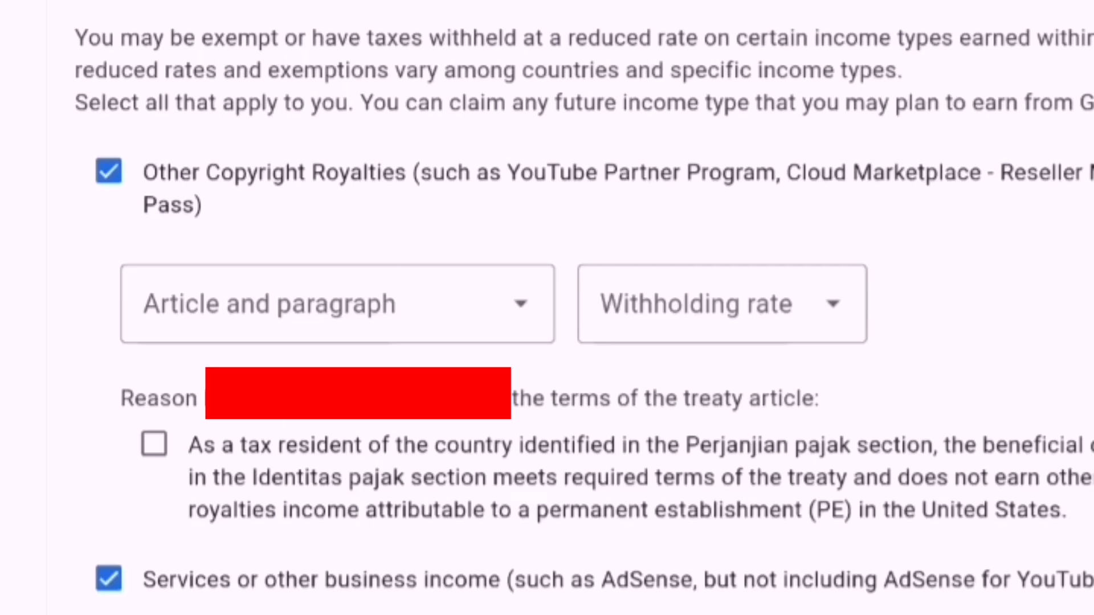
# - For Other Copyright Royalties, choose Article 13 and paragraph 2A with the 15% reduced treaty rate, and accept the tax-resident statement
pyautogui.click(342, 303)
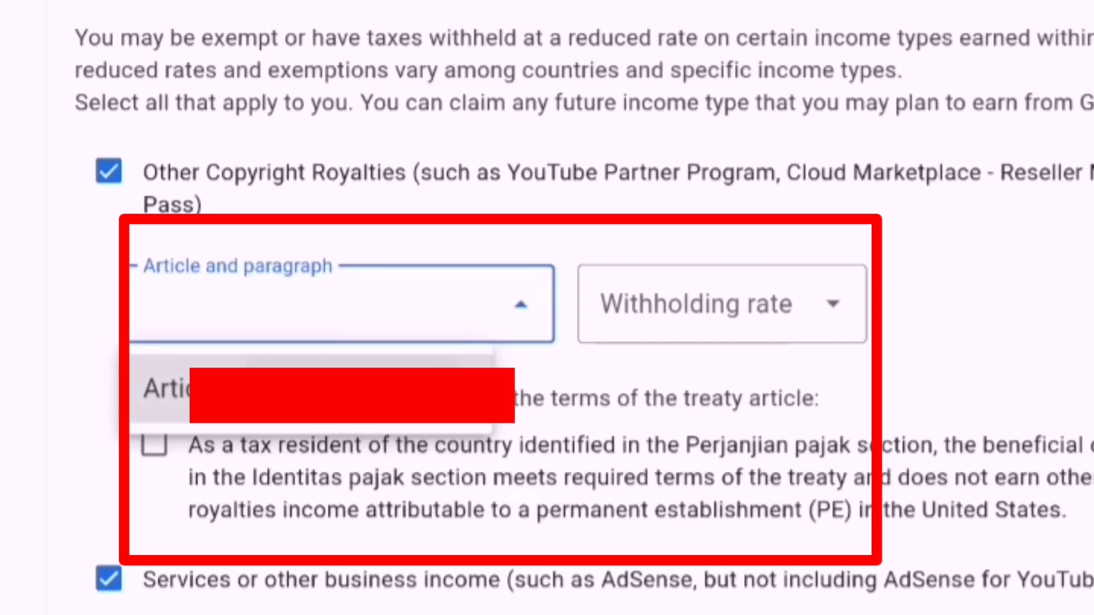
pyautogui.click(306, 388)
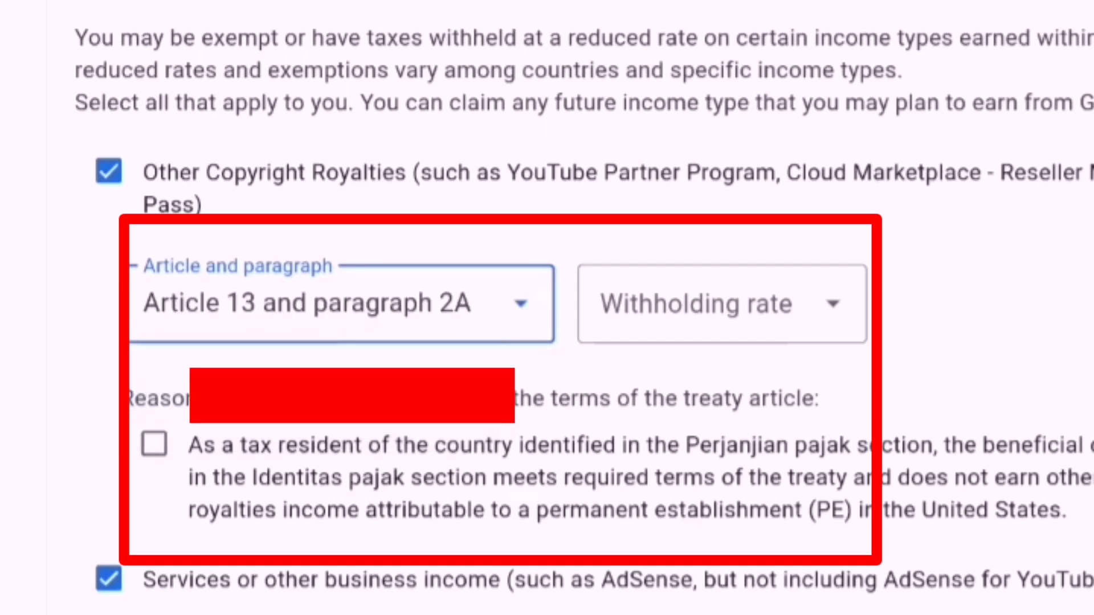
pyautogui.click(721, 304)
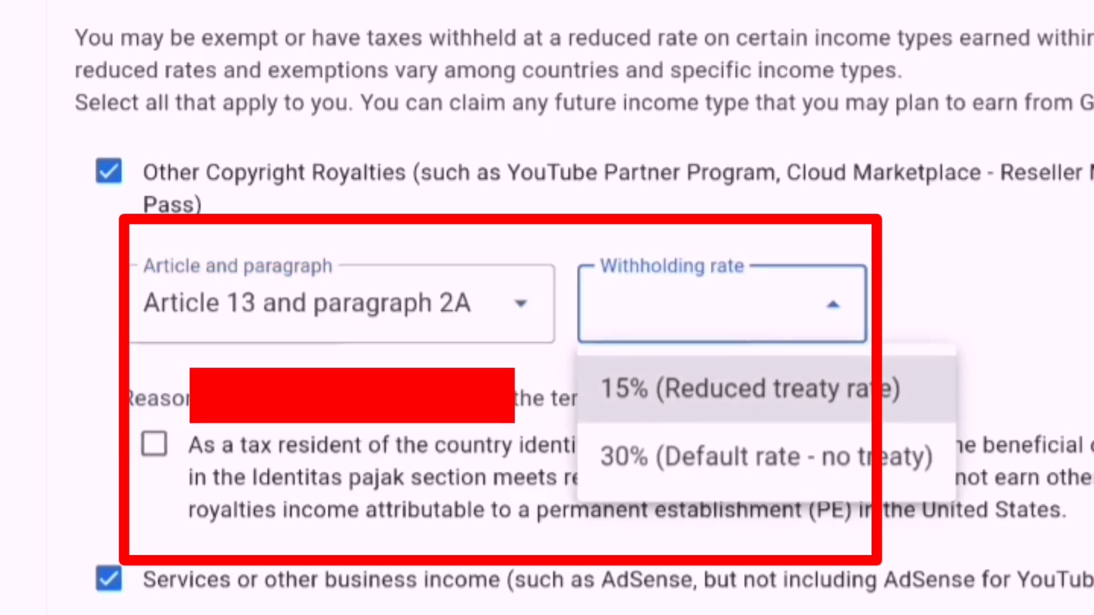
pyautogui.press('Return')
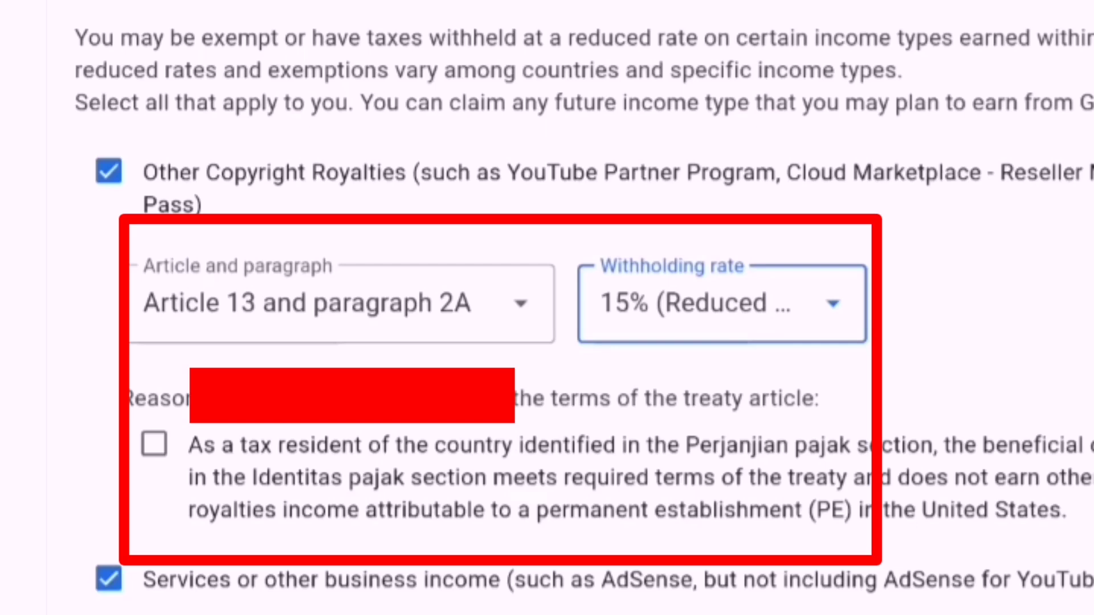
pyautogui.click(153, 443)
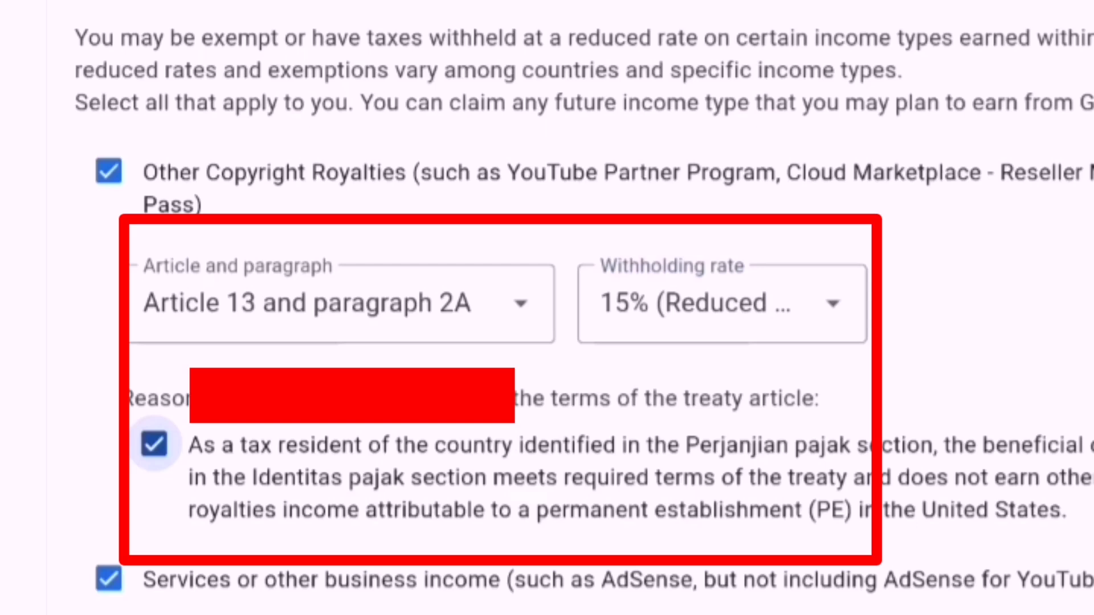
# - For Services or other business income, choose Article 8 and paragraph 1 with the 0% reduced treaty rate, and accept the tax-resident statement
pyautogui.scroll(-5, 546, 307)
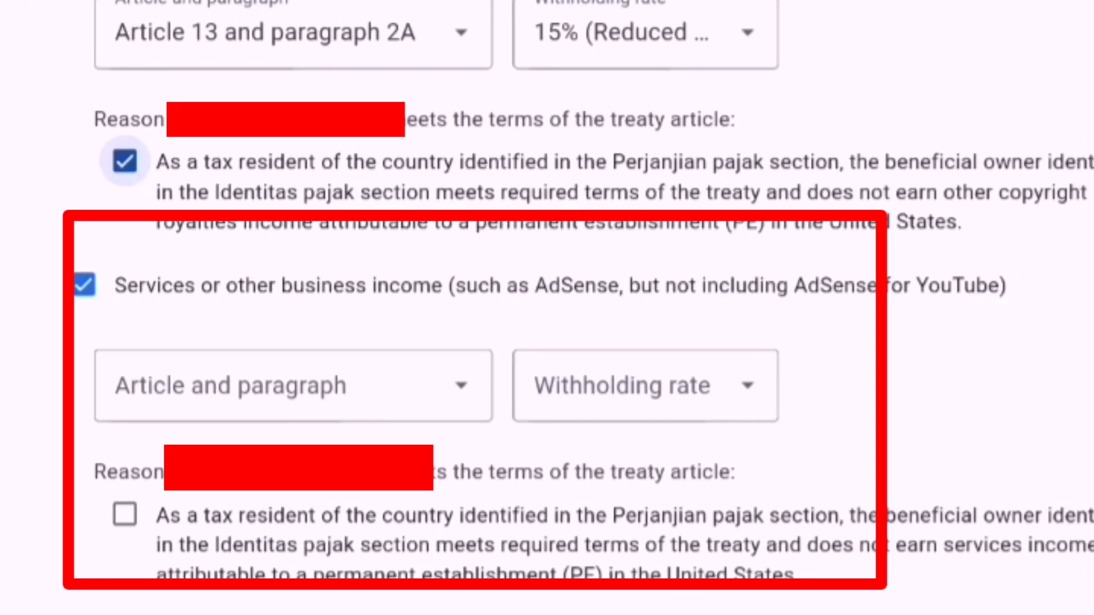
pyautogui.click(293, 386)
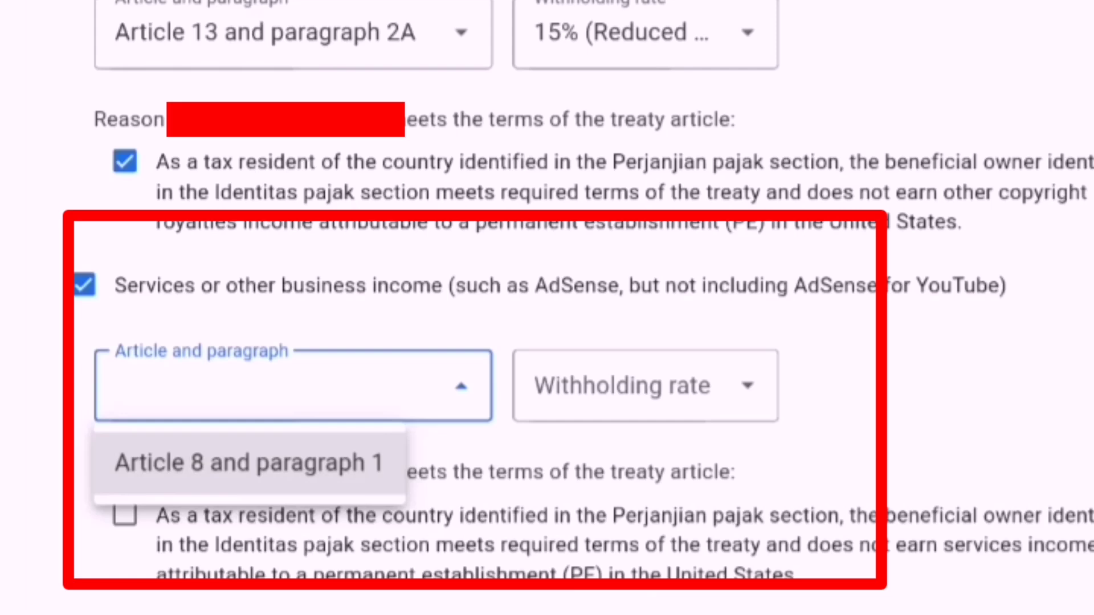
pyautogui.click(249, 463)
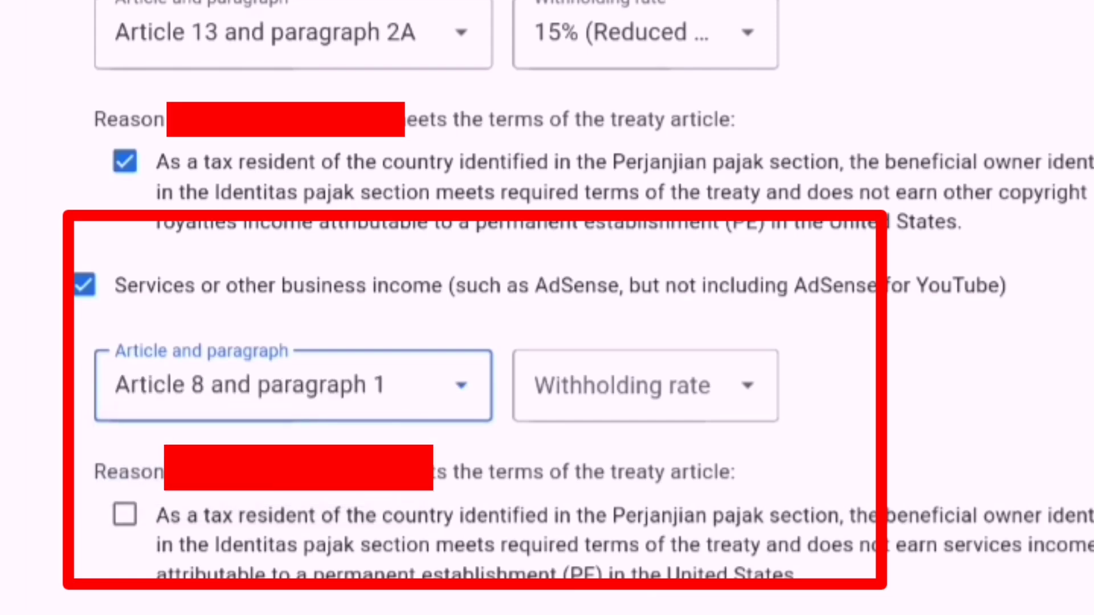
pyautogui.click(645, 385)
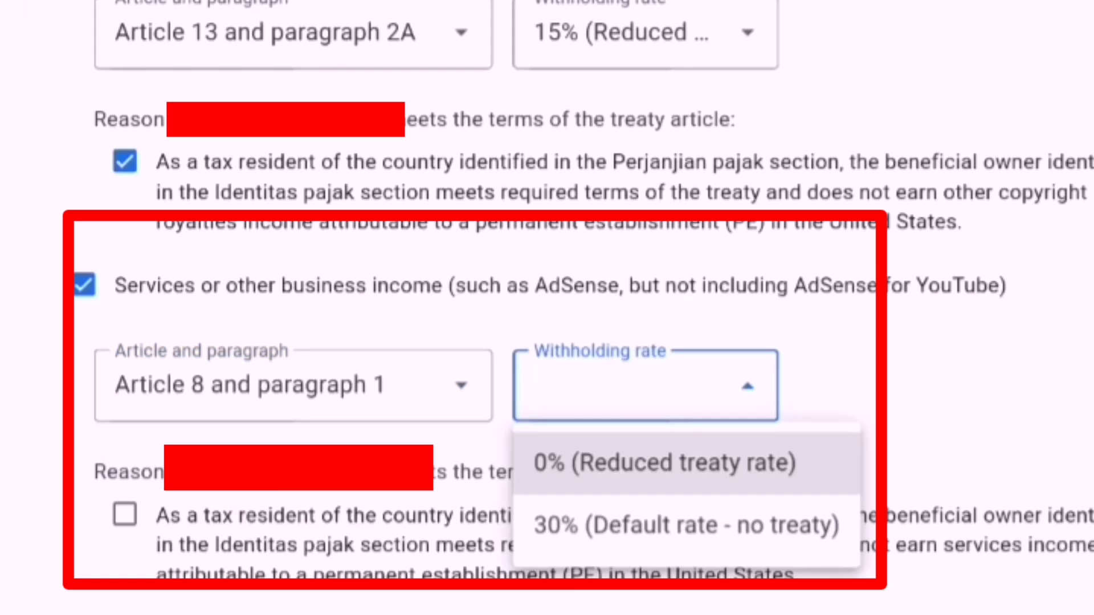
pyautogui.press('Return')
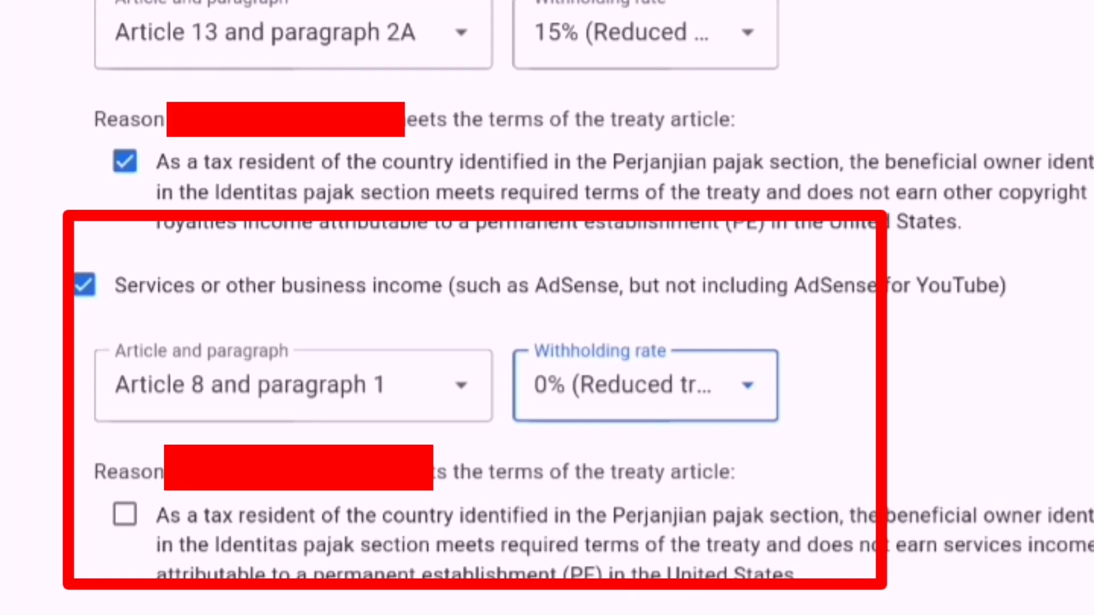
pyautogui.click(124, 514)
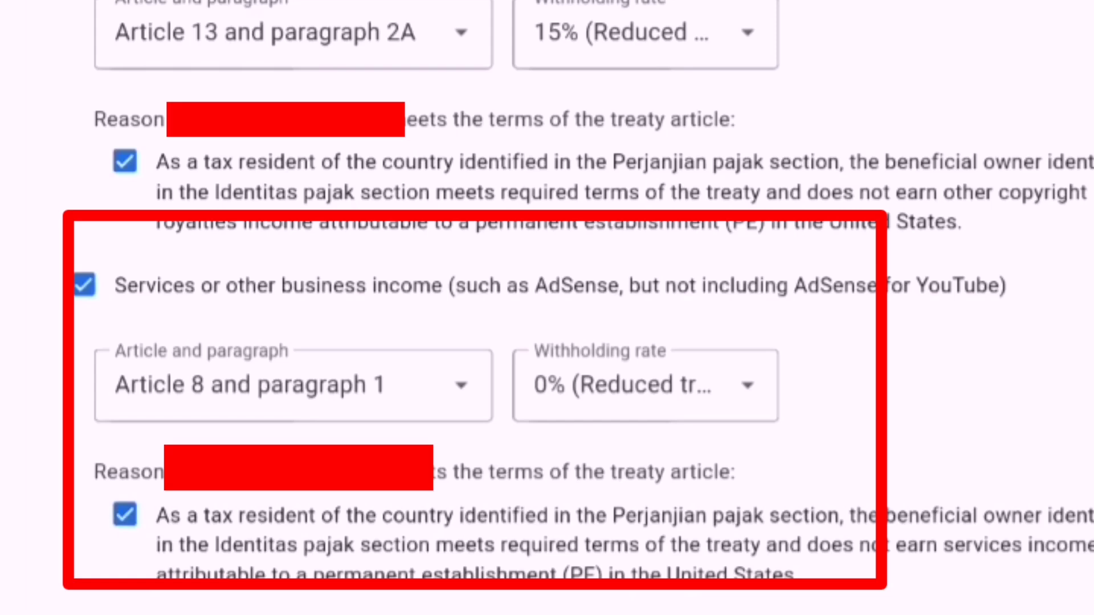
# - For Motion Picture and TV Royalties, choose Article 13 and paragraph 2A with the 15% reduced rate, and accept the tax-resident statement
pyautogui.scroll(-8, 547, 308)
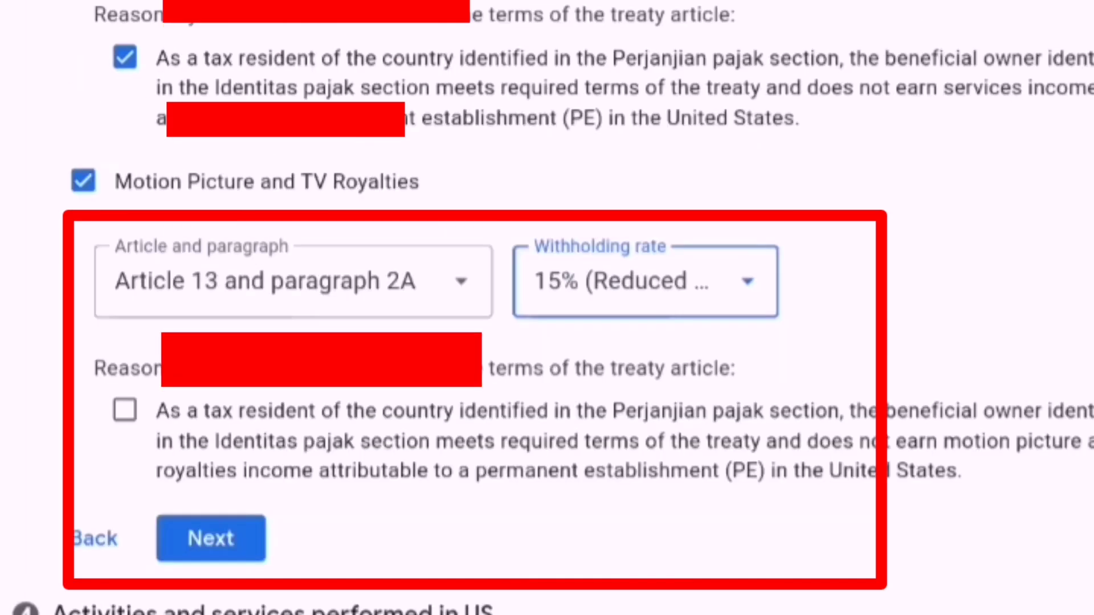
pyautogui.click(125, 410)
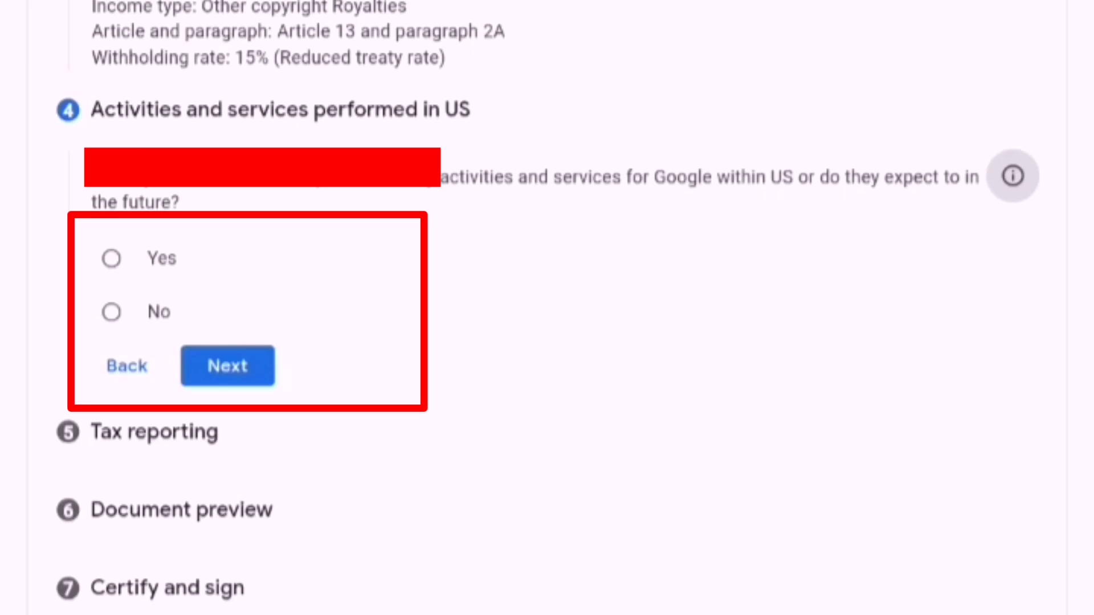
# - Answer No to performing activities and services for Google within the US, and certify that services will be performed solely outside the US
pyautogui.click(111, 312)
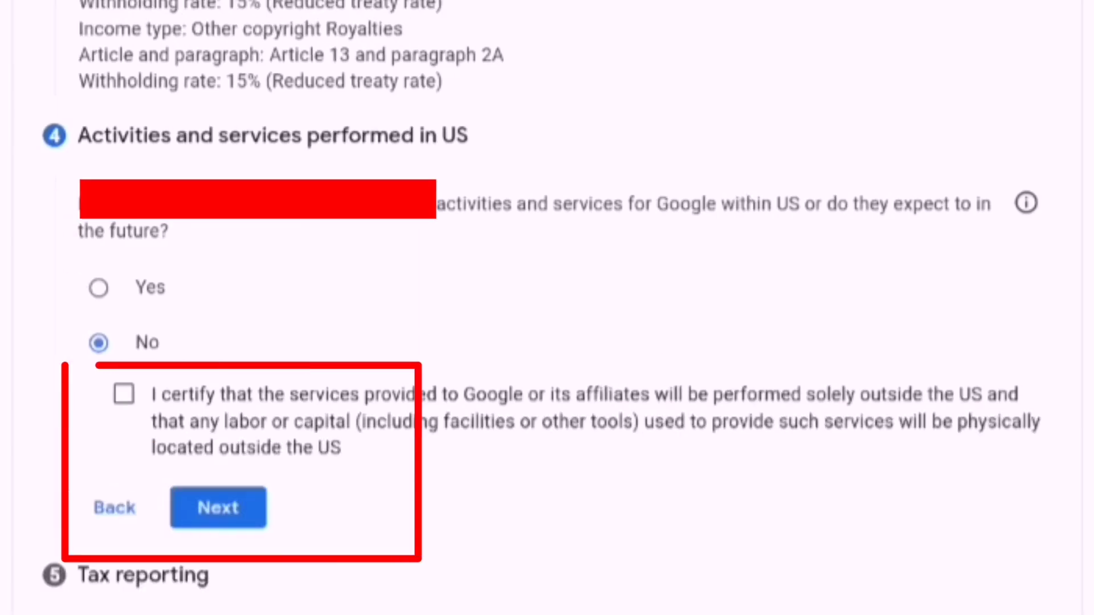
pyautogui.click(124, 394)
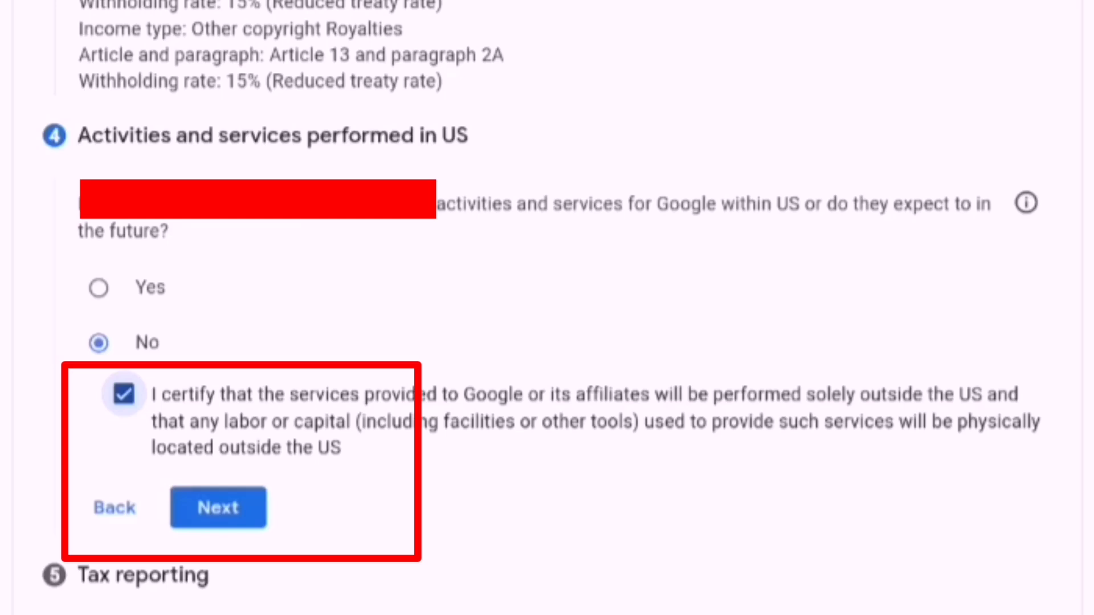
pyautogui.click(218, 507)
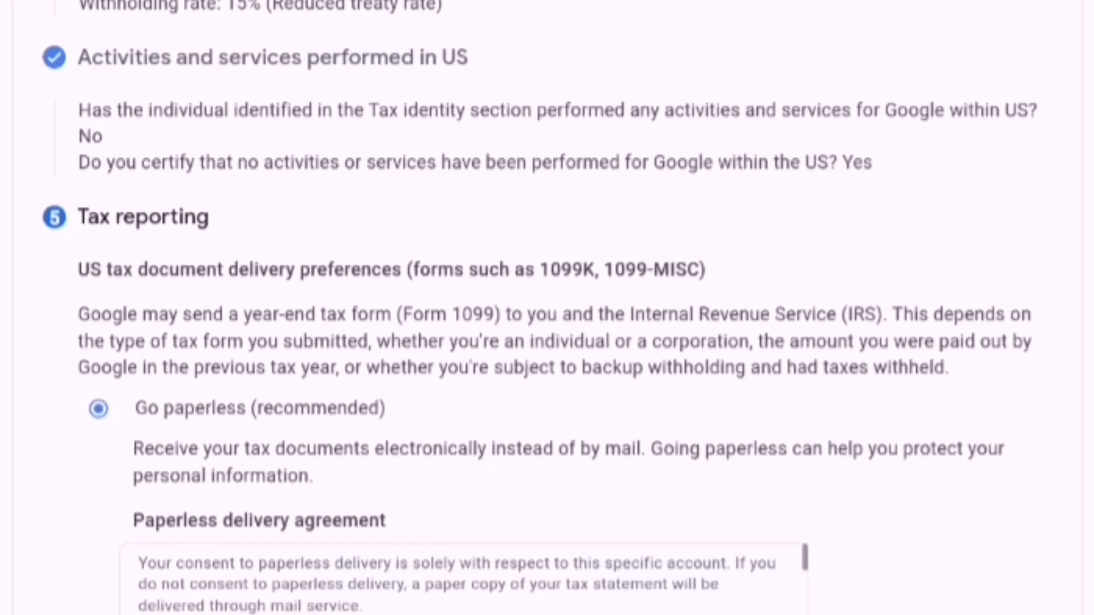
# - Keep paperless delivery for US tax documents and accept the paperless delivery agreement, completing the tax reporting section
pyautogui.scroll(-3, 547, 308)
pyautogui.scroll(-2, 546, 308)
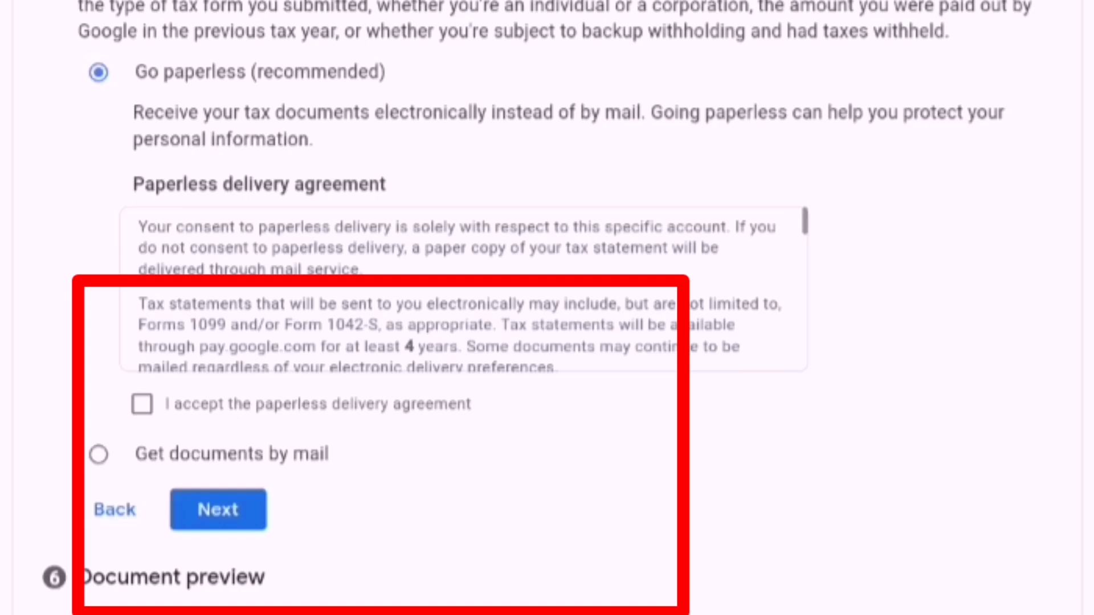
pyautogui.click(141, 404)
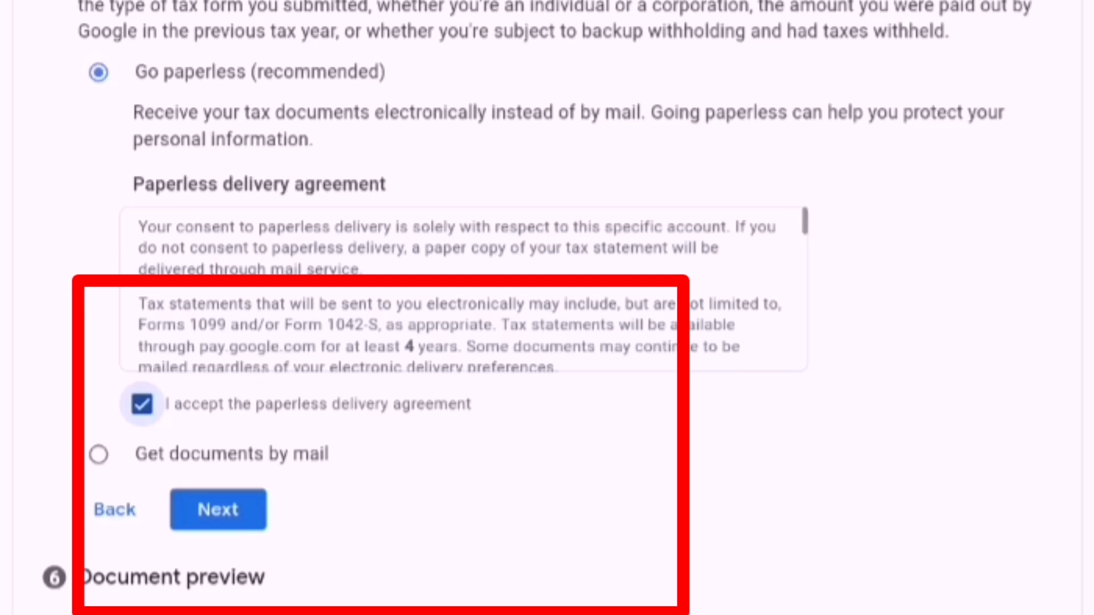
pyautogui.click(218, 509)
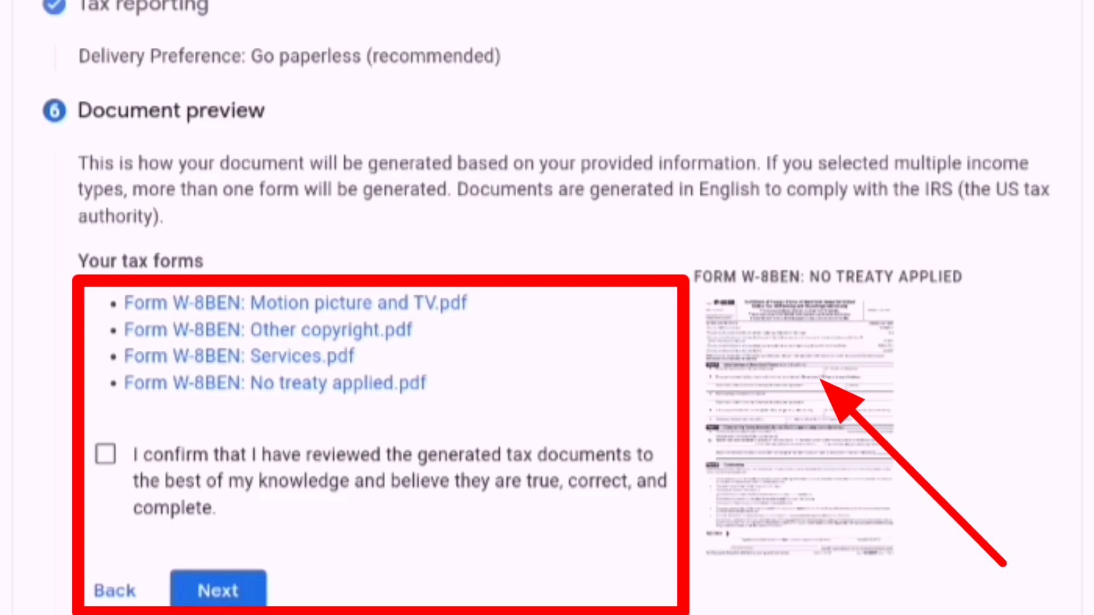
# - Confirm that the generated W-8BEN documents have been reviewed, and make the tax form certification under penalties of perjury
pyautogui.click(105, 454)
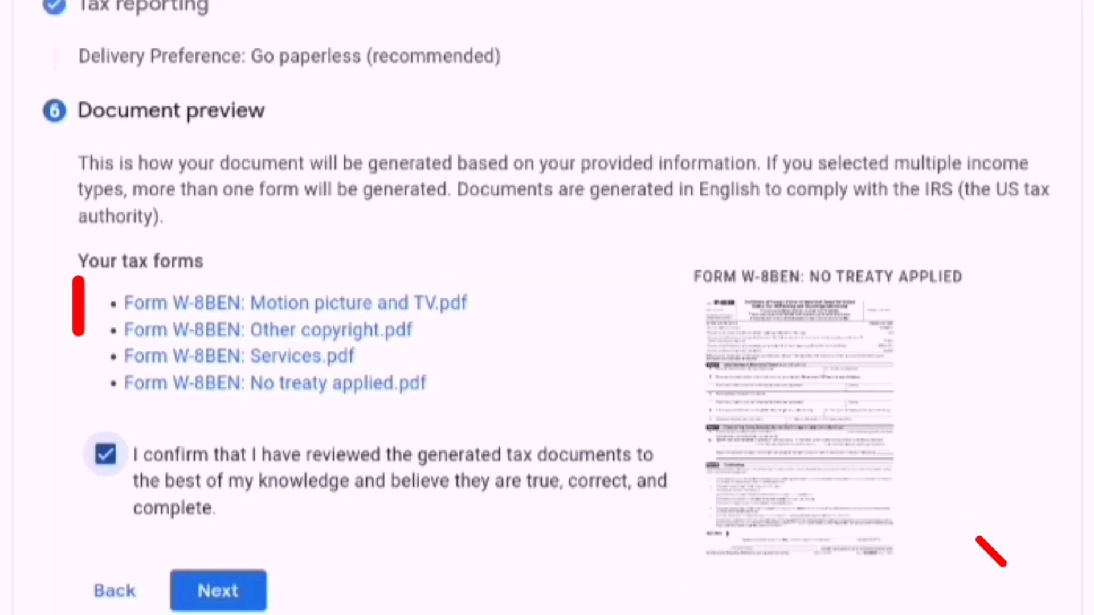
pyautogui.click(218, 590)
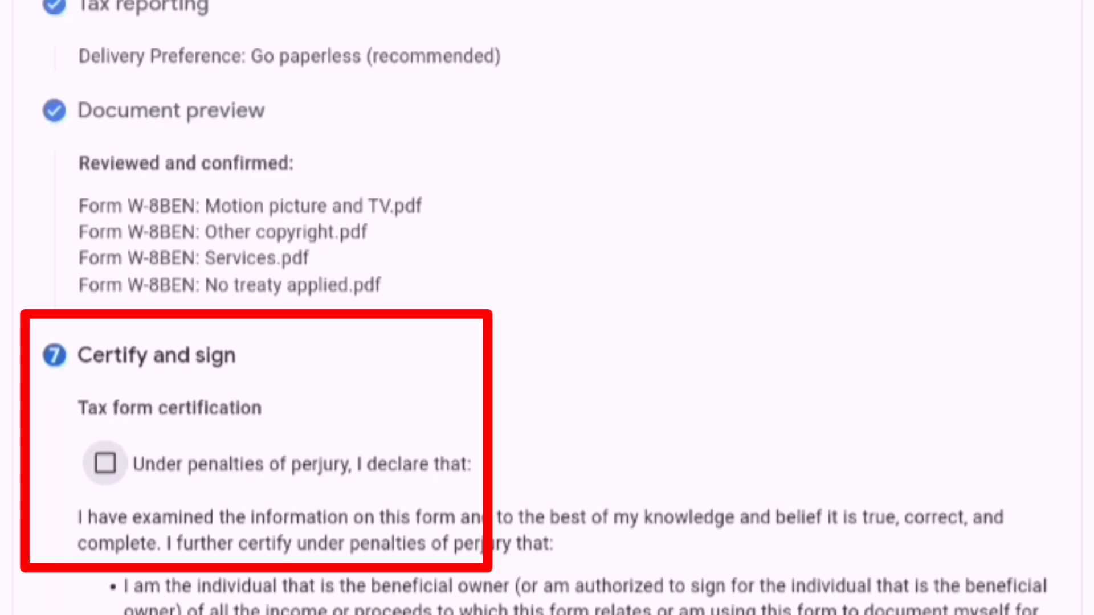
pyautogui.click(105, 463)
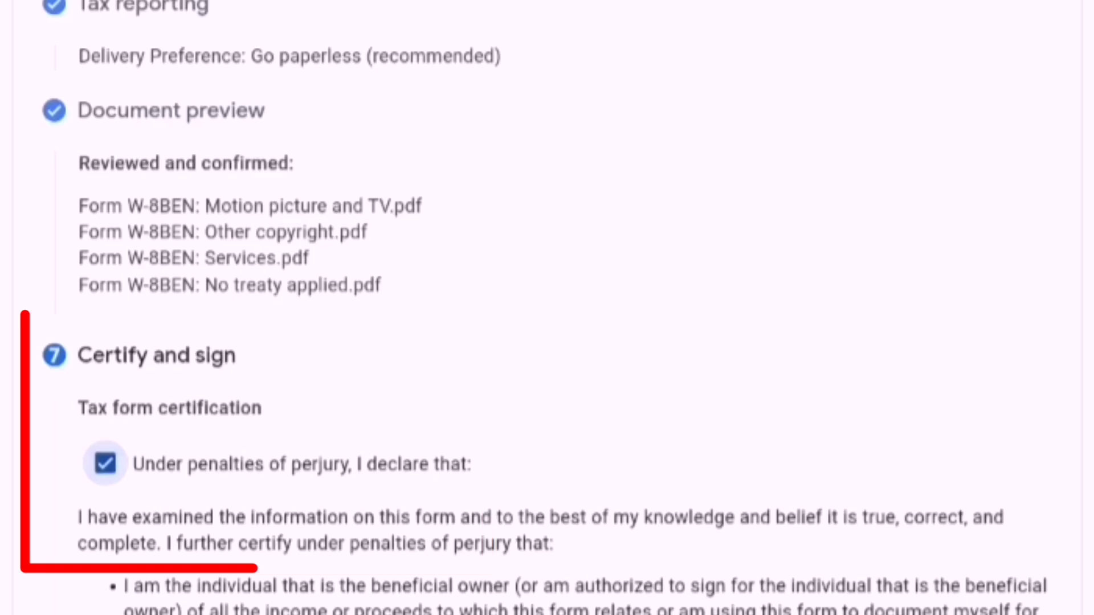
# - Leave the optional unchanged status affidavit unchecked and confirm being the beneficial owner named in the Tax identity section
pyautogui.scroll(-1, 547, 307)
pyautogui.scroll(-6, 546, 308)
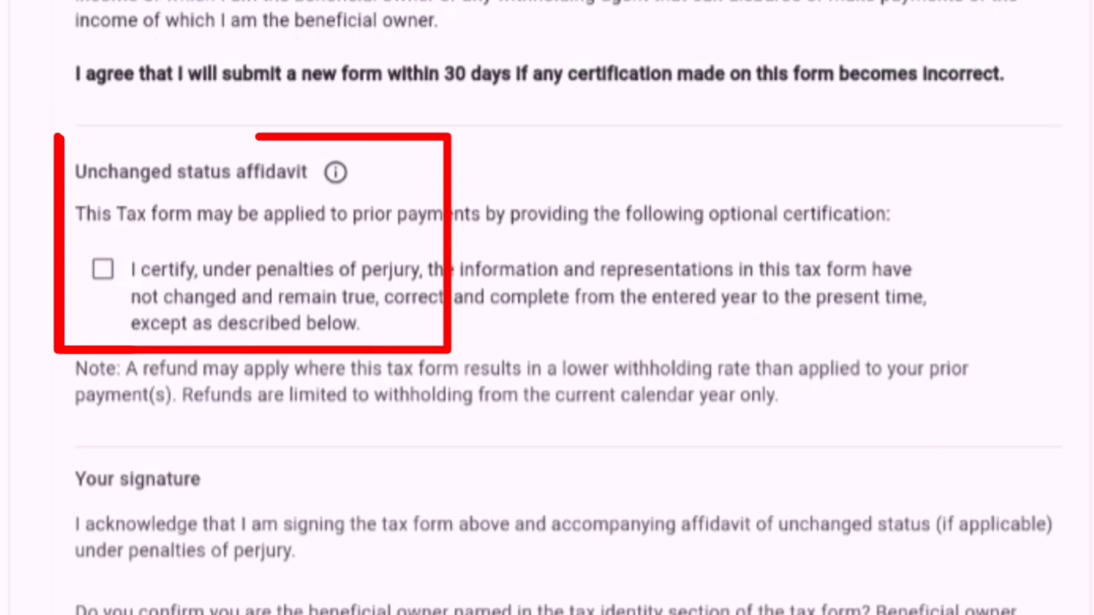
pyautogui.scroll(-5, 547, 307)
pyautogui.scroll(-2, 547, 307)
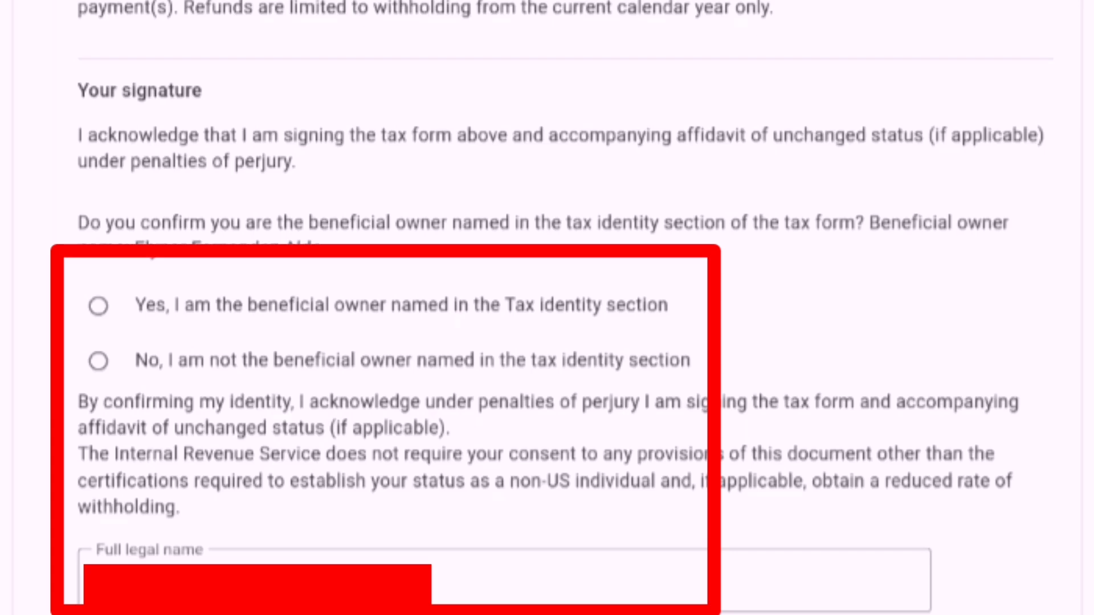
pyautogui.click(98, 306)
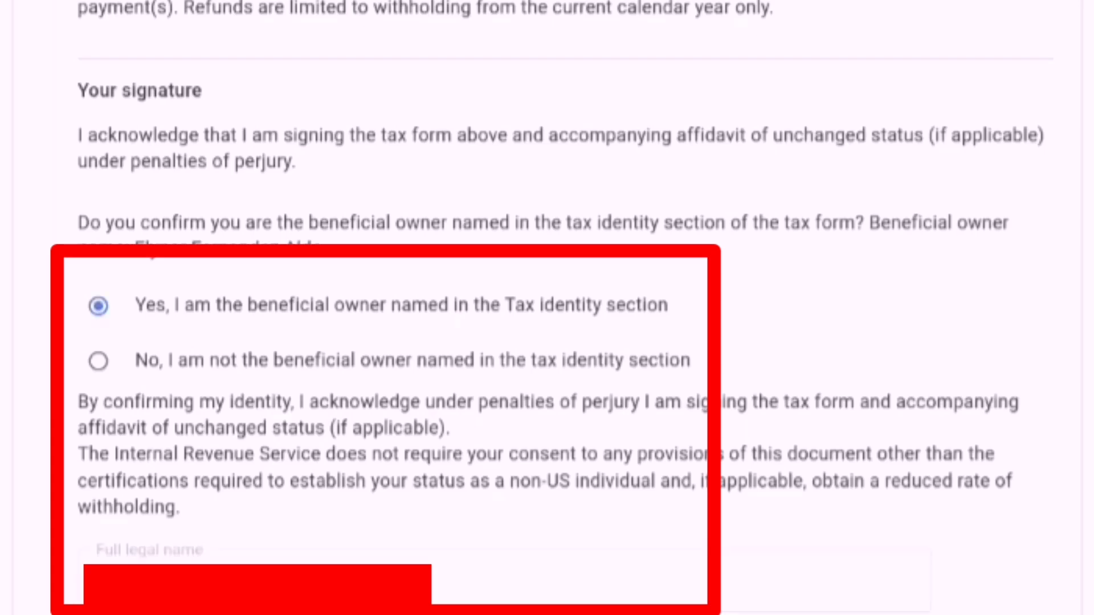